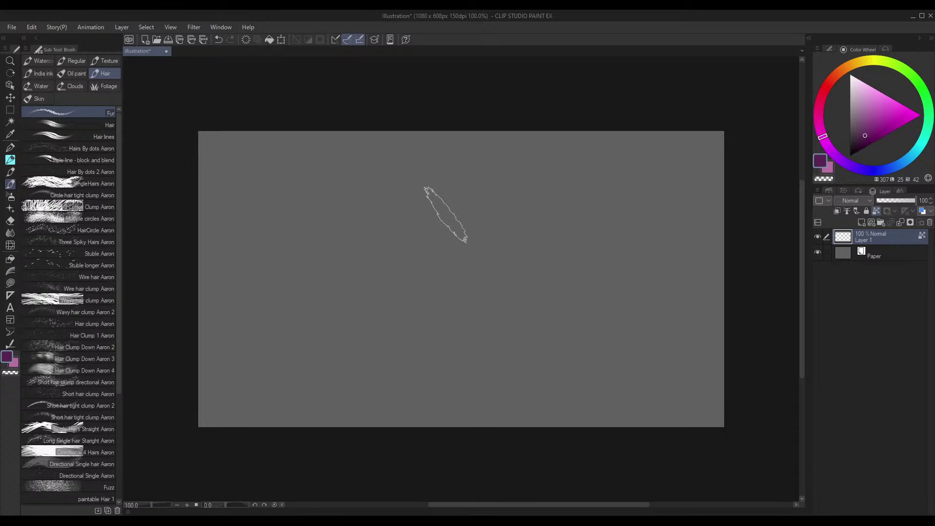
# Paint a pink furry ball on Layer 1 with the Fur brush at size 250, and lock the layer's transparent pixels
pyautogui.click(886, 48)
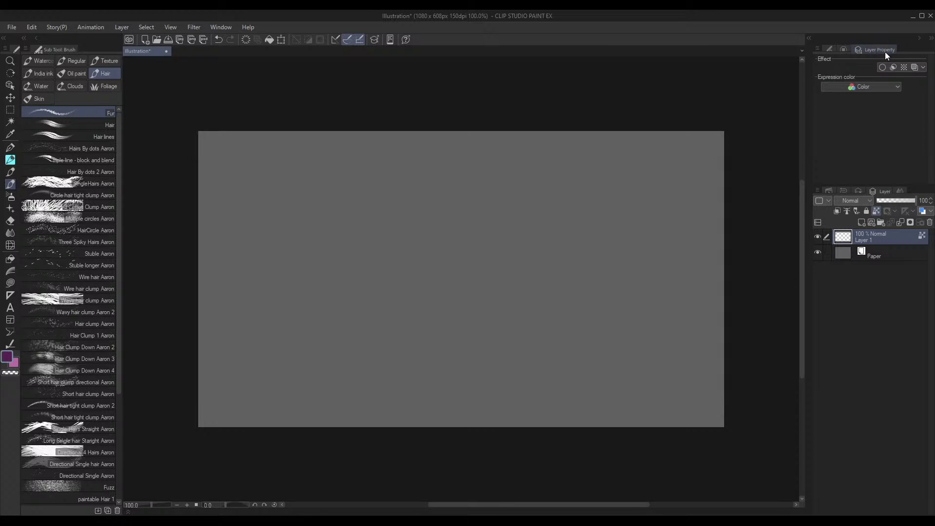
pyautogui.click(829, 48)
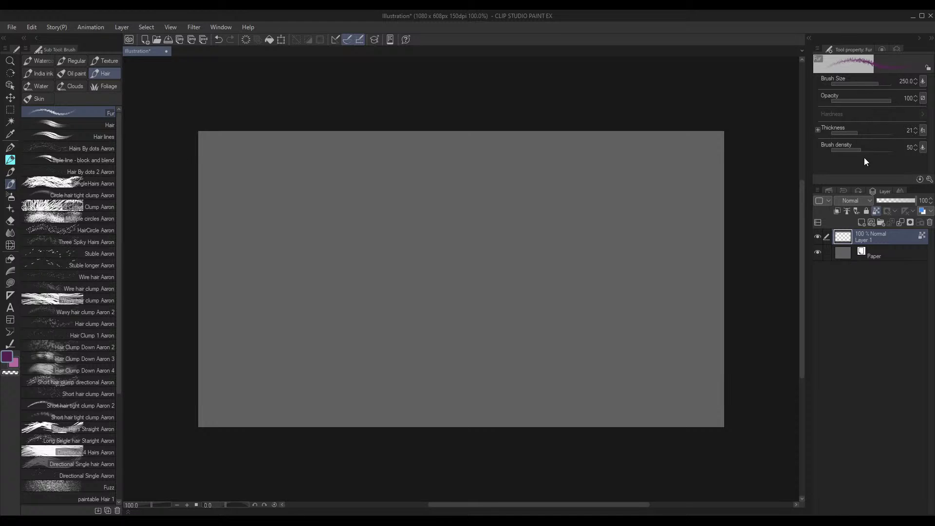
pyautogui.moveTo(436, 193); pyautogui.dragTo(486, 258)
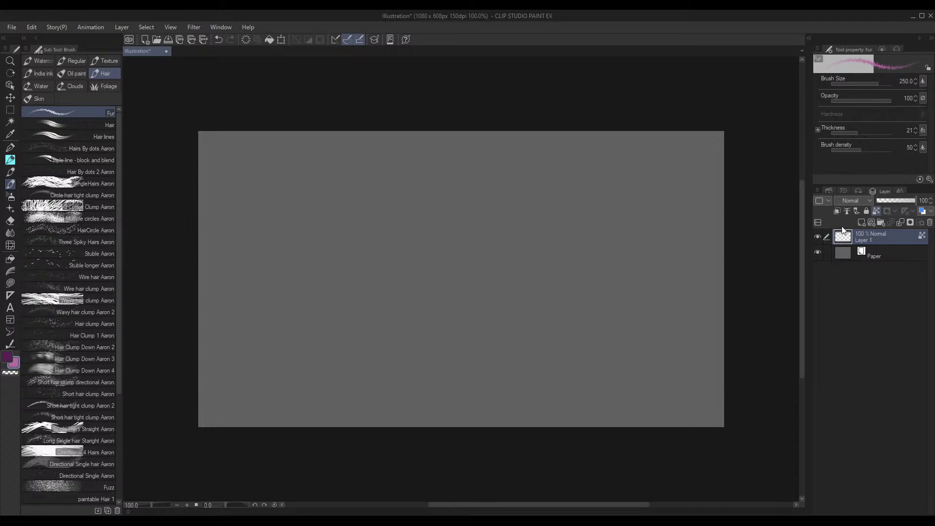
pyautogui.moveTo(431, 243)
pyautogui.mouseDown()
pyautogui.moveTo(449, 231)
pyautogui.moveTo(418, 221)
pyautogui.moveTo(439, 217)
pyautogui.moveTo(487, 253)
pyautogui.moveTo(410, 279)
pyautogui.moveTo(401, 298)
pyautogui.moveTo(404, 254)
pyautogui.moveTo(487, 270)
pyautogui.moveTo(431, 215)
pyautogui.moveTo(432, 197)
pyautogui.moveTo(461, 171)
pyautogui.moveTo(480, 320)
pyautogui.mouseUp()
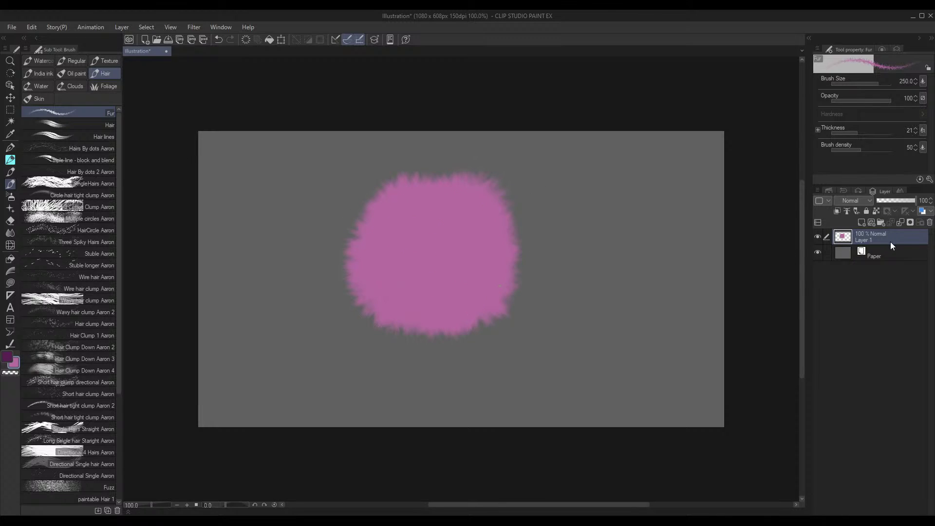
pyautogui.click(876, 212)
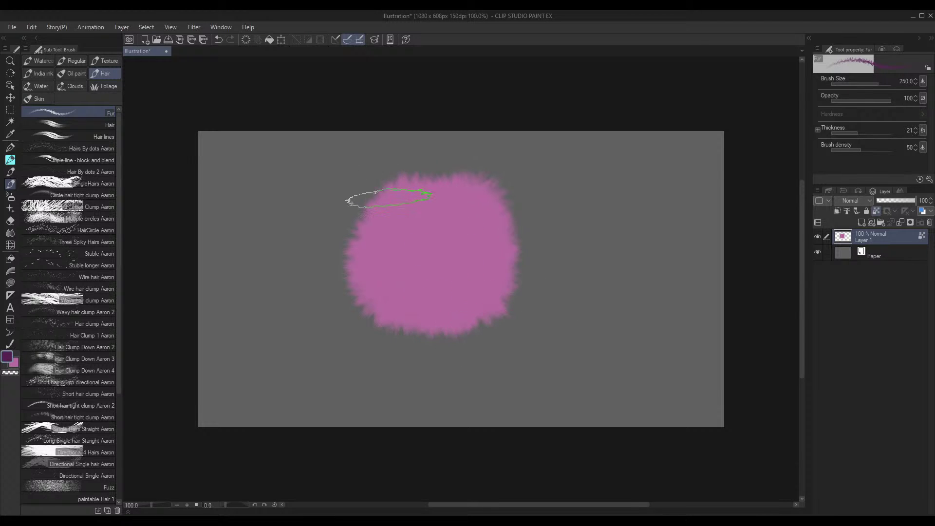
# Add a new layer and draw a dark purple light-direction arrow toward the ball's upper left with the Turnip pen at size 5
pyautogui.click(861, 222)
pyautogui.press('p')
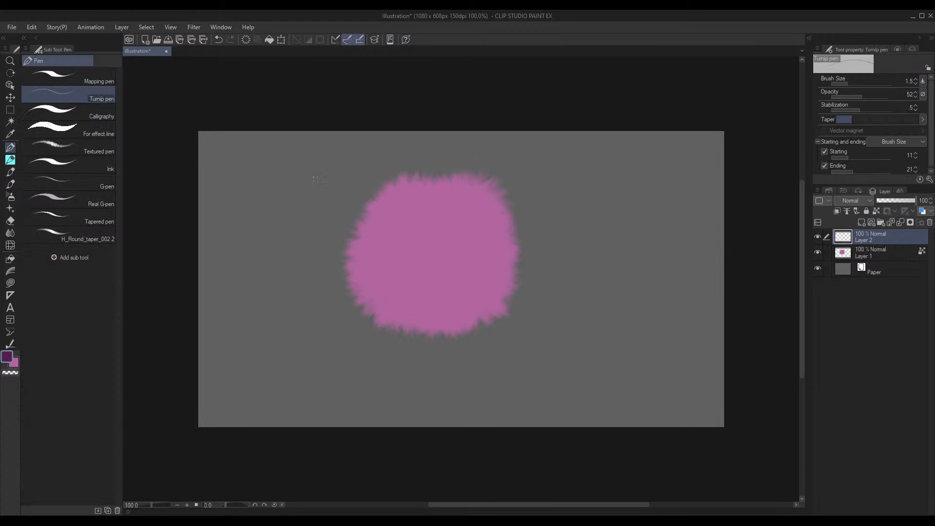
pyautogui.press('b')
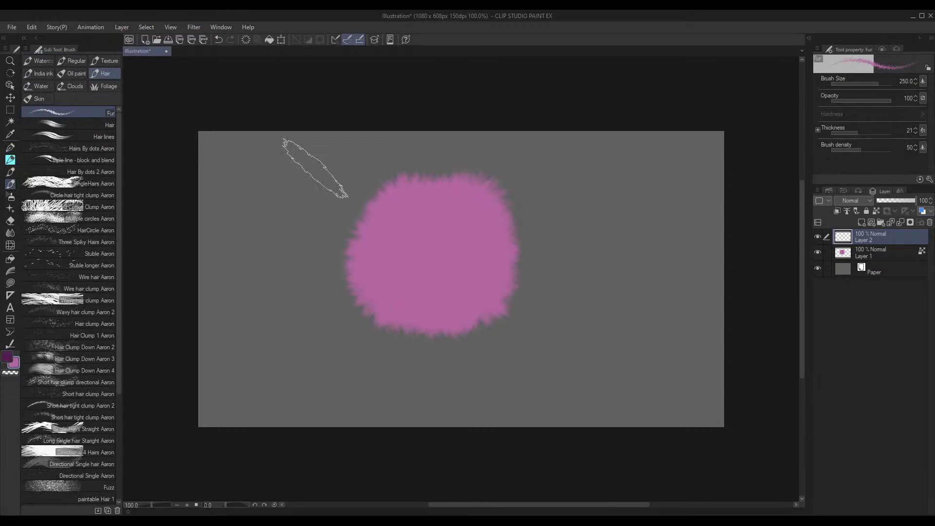
pyautogui.press('p')
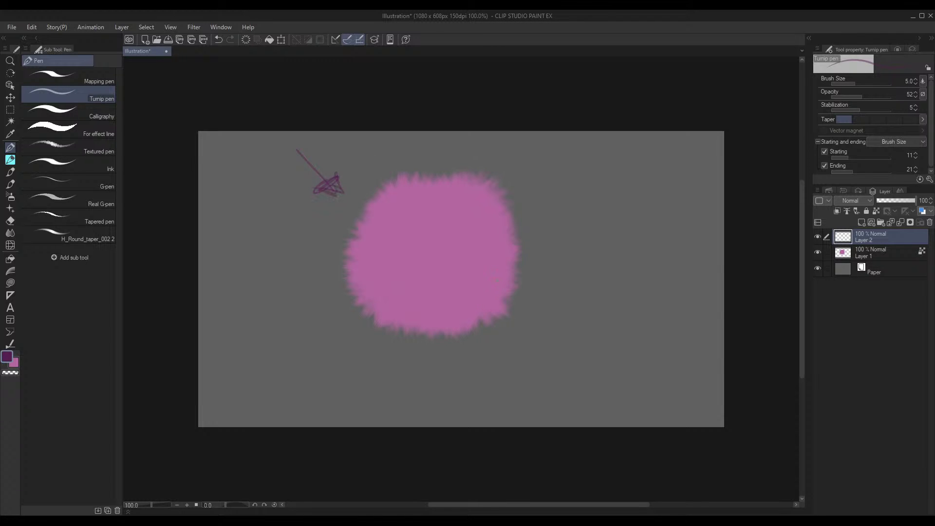
# Paint a dark purple shadow across the ball's lower right side on Layer 1 with the Fur brush
pyautogui.press('j')
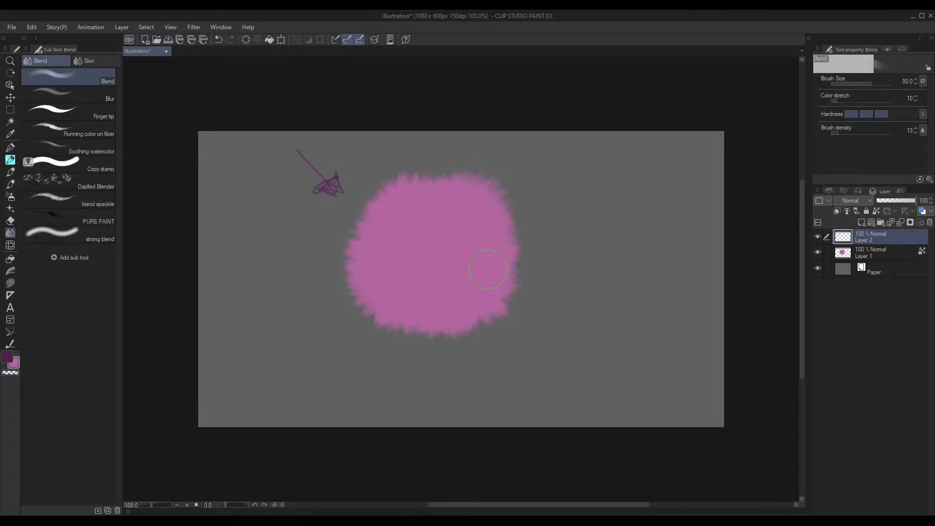
pyautogui.press('b')
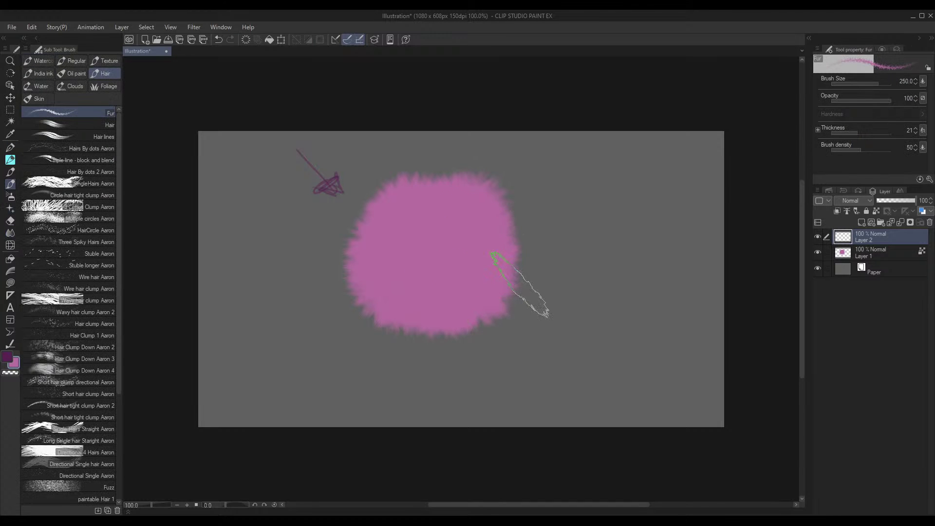
pyautogui.click(848, 255)
pyautogui.moveTo(498, 302)
pyautogui.mouseDown()
pyautogui.moveTo(410, 330)
pyautogui.moveTo(465, 313)
pyautogui.moveTo(480, 283)
pyautogui.moveTo(438, 307)
pyautogui.moveTo(401, 309)
pyautogui.moveTo(403, 293)
pyautogui.moveTo(436, 296)
pyautogui.moveTo(419, 308)
pyautogui.moveTo(498, 300)
pyautogui.moveTo(517, 265)
pyautogui.moveTo(506, 293)
pyautogui.moveTo(370, 310)
pyautogui.moveTo(383, 329)
pyautogui.moveTo(484, 323)
pyautogui.moveTo(491, 331)
pyautogui.moveTo(368, 308)
pyautogui.moveTo(456, 308)
pyautogui.mouseUp()
pyautogui.press('x')
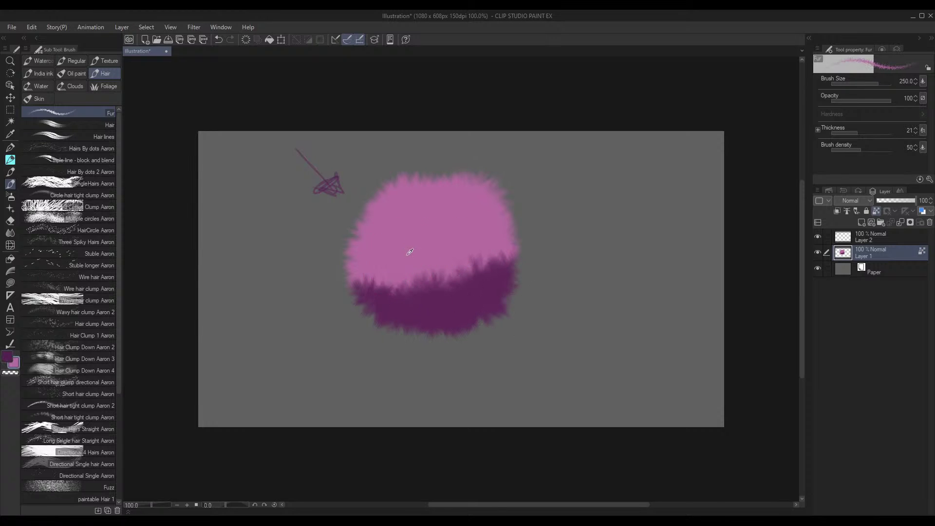
pyautogui.moveTo(387, 293)
pyautogui.mouseDown()
pyautogui.moveTo(367, 283)
pyautogui.moveTo(428, 234)
pyautogui.moveTo(386, 292)
pyautogui.moveTo(467, 245)
pyautogui.moveTo(448, 280)
pyautogui.moveTo(482, 307)
pyautogui.mouseUp()
pyautogui.press('x')
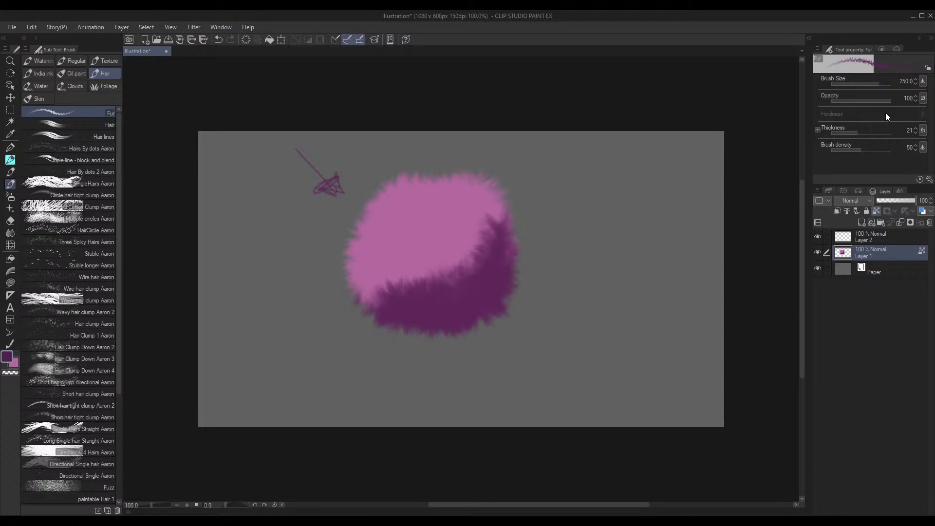
# Soften the shadow's edge with the Fur brush at thickness 106 and brush size 150
pyautogui.click(867, 131)
pyautogui.click(872, 130)
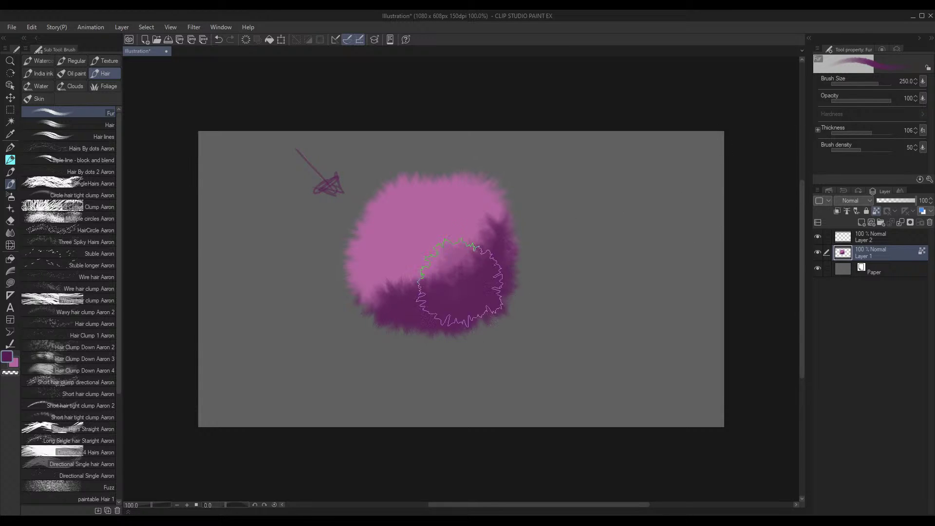
pyautogui.press('[')
pyautogui.press('[')
pyautogui.press('[')
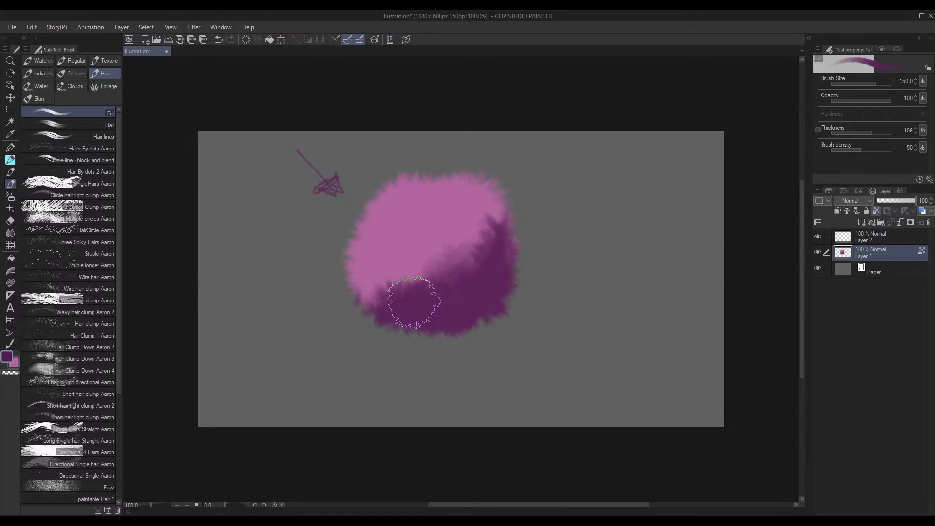
pyautogui.moveTo(386, 303)
pyautogui.mouseDown()
pyautogui.moveTo(462, 292)
pyautogui.moveTo(485, 279)
pyautogui.moveTo(494, 271)
pyautogui.moveTo(408, 263)
pyautogui.moveTo(419, 255)
pyautogui.moveTo(386, 291)
pyautogui.moveTo(385, 283)
pyautogui.moveTo(421, 286)
pyautogui.moveTo(393, 288)
pyautogui.moveTo(436, 277)
pyautogui.moveTo(421, 271)
pyautogui.moveTo(450, 257)
pyautogui.moveTo(447, 273)
pyautogui.moveTo(428, 279)
pyautogui.moveTo(463, 270)
pyautogui.moveTo(484, 236)
pyautogui.moveTo(483, 260)
pyautogui.moveTo(499, 221)
pyautogui.moveTo(473, 289)
pyautogui.moveTo(390, 302)
pyautogui.moveTo(415, 298)
pyautogui.mouseUp()
pyautogui.press('x')
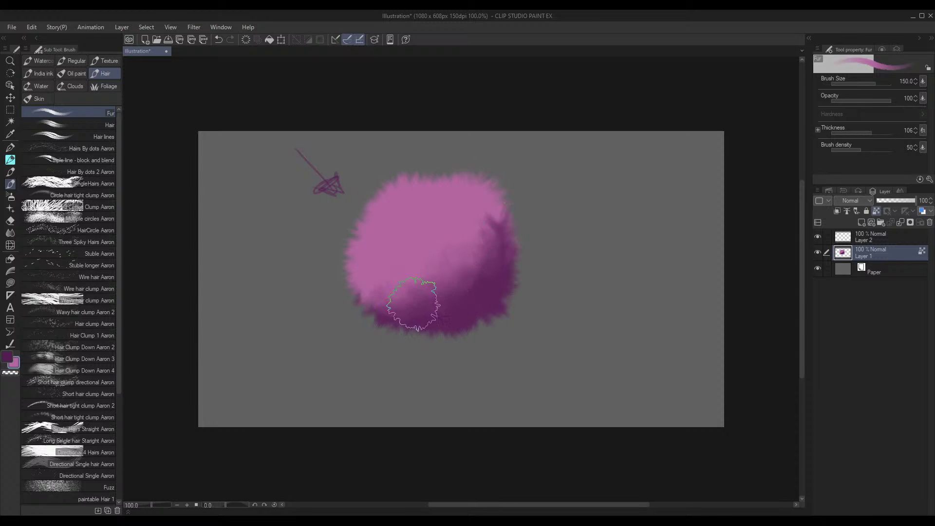
# Blend the pink and purple areas across the ball's lower half using colours sampled from the light and shadow sides
pyautogui.keyDown('alt'); pyautogui.click(488, 309); pyautogui.keyUp('alt')
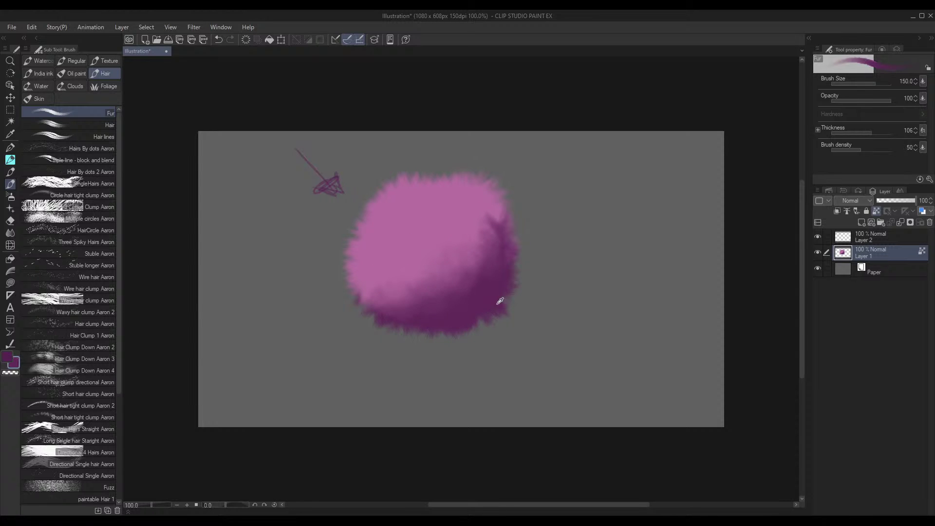
pyautogui.keyDown('alt'); pyautogui.click(412, 222); pyautogui.keyUp('alt')
pyautogui.press('x')
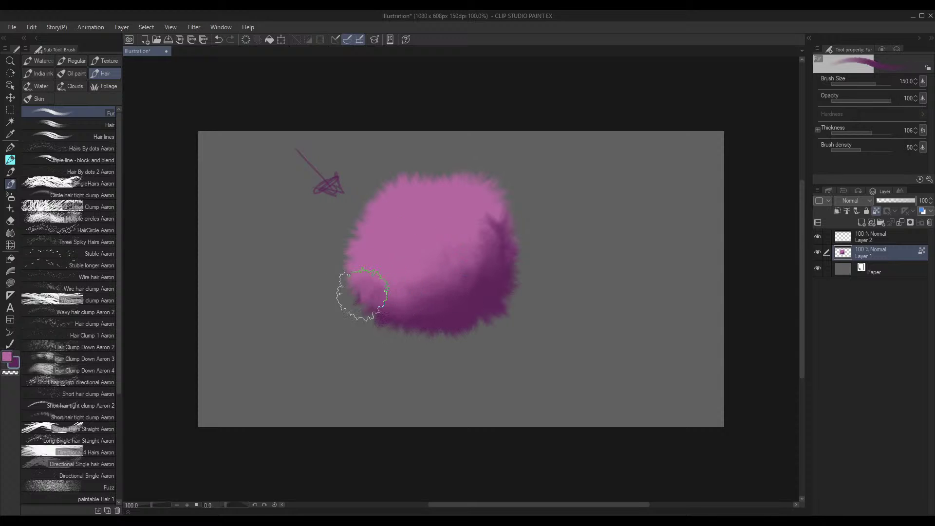
pyautogui.moveTo(403, 305)
pyautogui.mouseDown()
pyautogui.moveTo(464, 291)
pyautogui.moveTo(512, 214)
pyautogui.moveTo(515, 244)
pyautogui.moveTo(487, 219)
pyautogui.moveTo(480, 273)
pyautogui.moveTo(431, 280)
pyautogui.moveTo(435, 299)
pyautogui.moveTo(468, 282)
pyautogui.moveTo(415, 313)
pyautogui.moveTo(455, 303)
pyautogui.mouseUp()
pyautogui.press('x')
pyautogui.press('x')
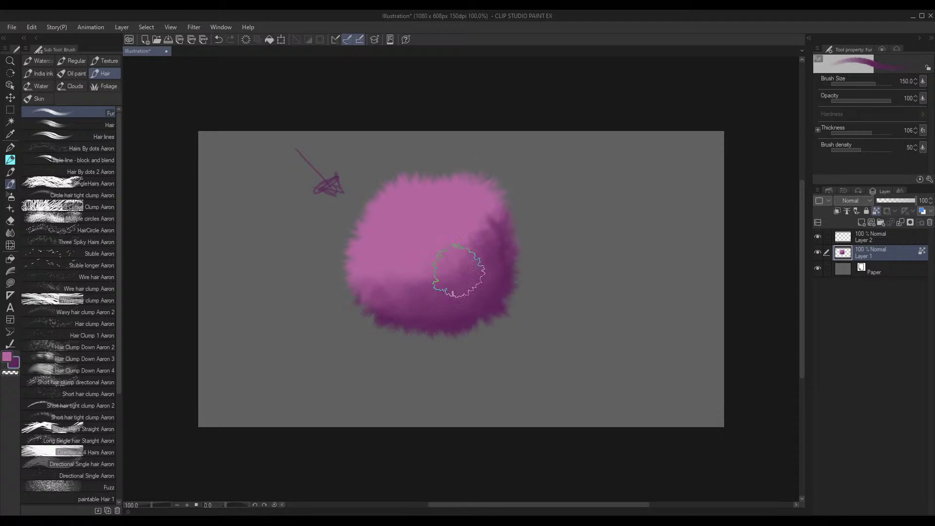
pyautogui.moveTo(372, 291)
pyautogui.mouseDown()
pyautogui.moveTo(456, 267)
pyautogui.moveTo(487, 239)
pyautogui.moveTo(472, 261)
pyautogui.moveTo(424, 271)
pyautogui.moveTo(426, 314)
pyautogui.moveTo(395, 318)
pyautogui.moveTo(451, 324)
pyautogui.moveTo(410, 315)
pyautogui.moveTo(477, 311)
pyautogui.moveTo(469, 330)
pyautogui.moveTo(411, 333)
pyautogui.moveTo(468, 312)
pyautogui.moveTo(425, 312)
pyautogui.moveTo(491, 291)
pyautogui.moveTo(488, 303)
pyautogui.moveTo(454, 297)
pyautogui.moveTo(492, 289)
pyautogui.moveTo(508, 264)
pyautogui.moveTo(449, 309)
pyautogui.moveTo(480, 243)
pyautogui.moveTo(354, 273)
pyautogui.moveTo(369, 286)
pyautogui.moveTo(376, 271)
pyautogui.moveTo(385, 299)
pyautogui.moveTo(454, 245)
pyautogui.mouseUp()
pyautogui.keyDown('alt'); pyautogui.click(435, 255); pyautogui.keyUp('alt')
pyautogui.keyDown('alt'); pyautogui.click(383, 247); pyautogui.keyUp('alt')
# Choose a brighter, warmer pink and paint it over the ball's upper left side
pyautogui.moveTo(551, 229); pyautogui.dragTo(568, 252)
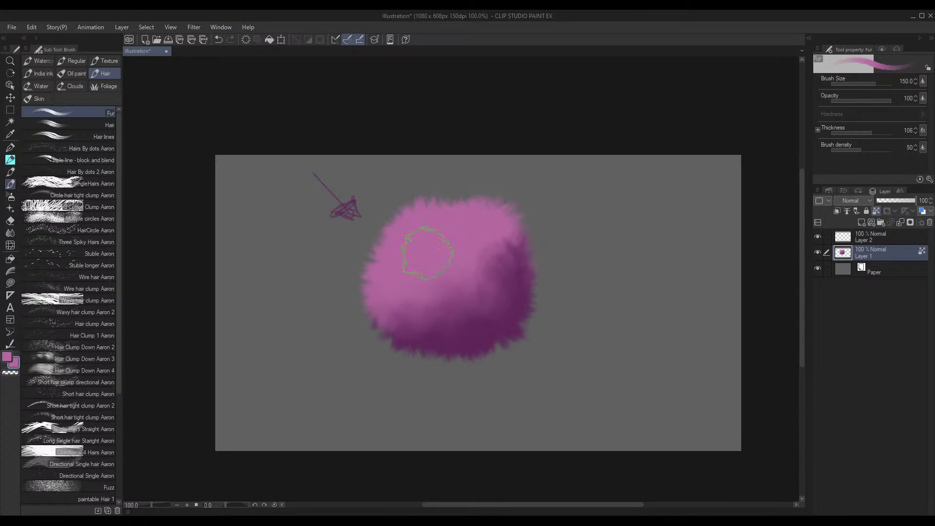
pyautogui.click(894, 49)
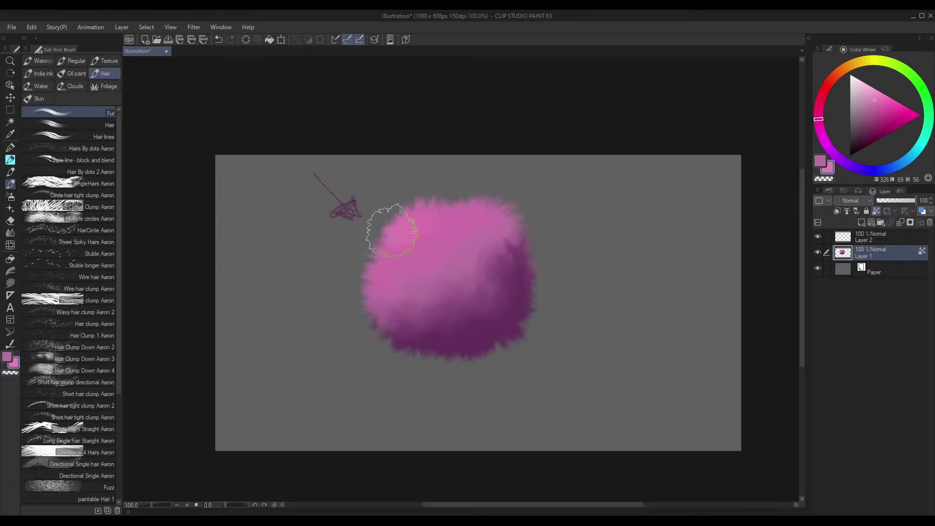
pyautogui.moveTo(417, 222)
pyautogui.mouseDown()
pyautogui.moveTo(374, 239)
pyautogui.moveTo(368, 253)
pyautogui.moveTo(389, 249)
pyautogui.moveTo(366, 259)
pyautogui.moveTo(417, 243)
pyautogui.mouseUp()
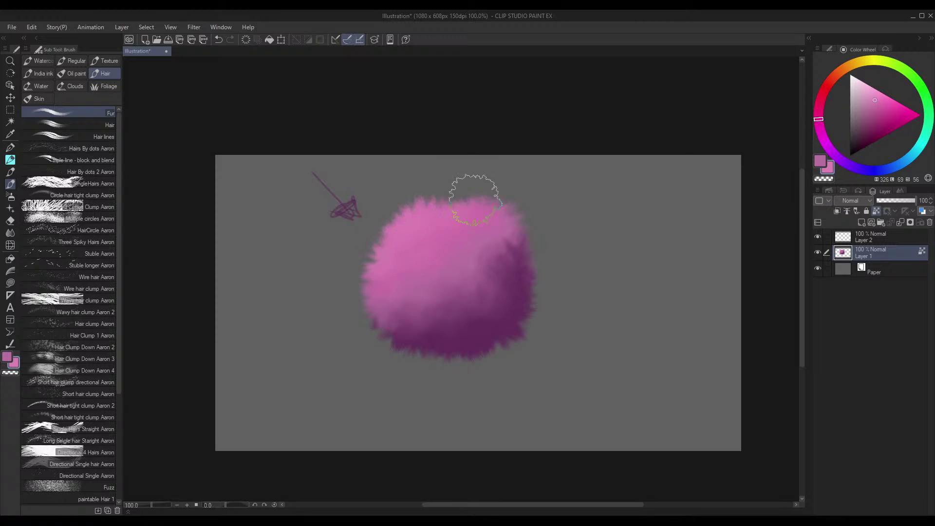
# Blend the ball's midtones with sampled colours and tint the shadow on its right side a more saturated purple
pyautogui.keyDown('alt'); pyautogui.click(436, 258); pyautogui.keyUp('alt')
pyautogui.keyDown('alt'); pyautogui.click(439, 311); pyautogui.keyUp('alt')
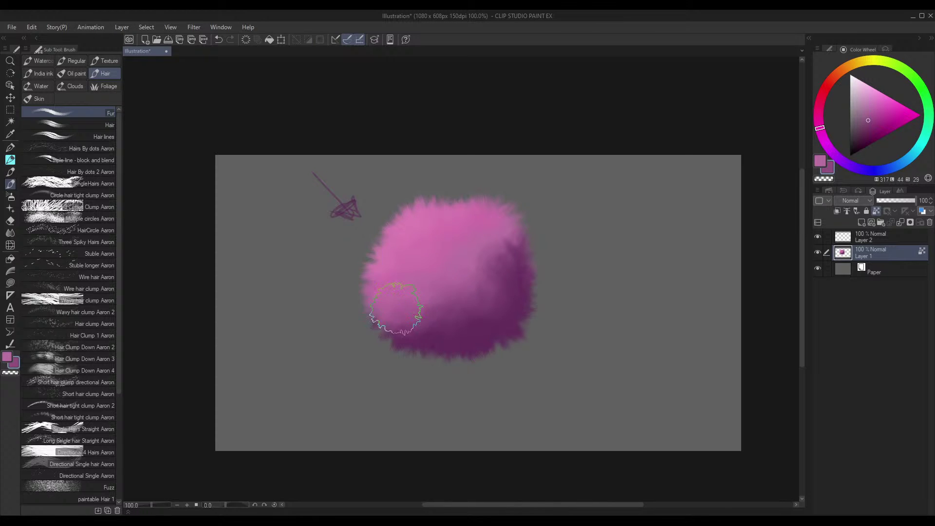
pyautogui.keyDown('alt'); pyautogui.click(445, 319); pyautogui.keyUp('alt')
pyautogui.keyDown('alt'); pyautogui.click(487, 263); pyautogui.keyUp('alt')
pyautogui.keyDown('alt'); pyautogui.click(481, 219); pyautogui.keyUp('alt')
pyautogui.keyDown('alt'); pyautogui.click(521, 290); pyautogui.keyUp('alt')
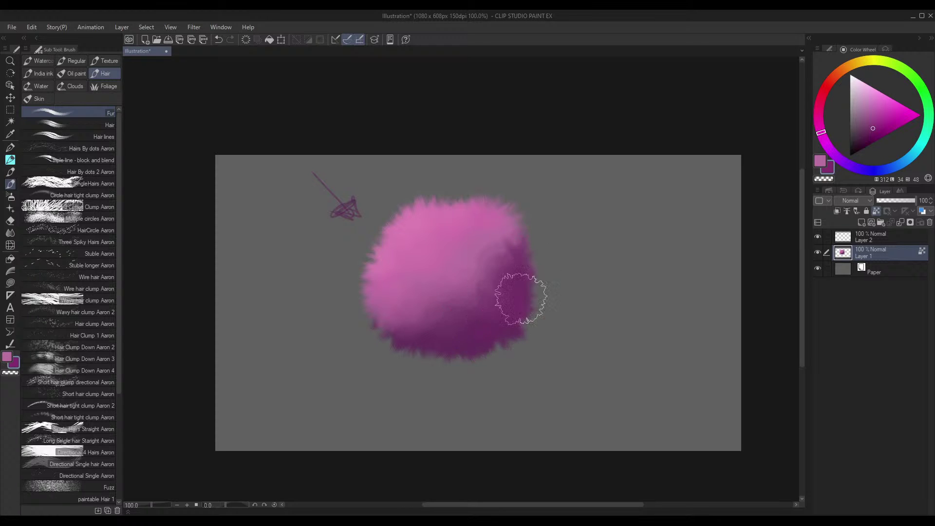
# Brighten the highlight on the ball's upper left with a lighter pink of hue 333
pyautogui.keyDown('alt'); pyautogui.click(427, 225); pyautogui.keyUp('alt')
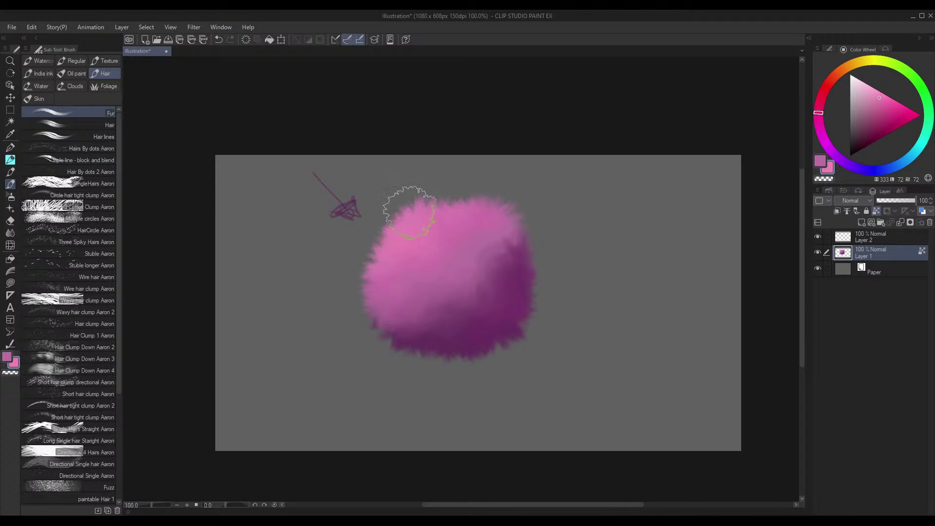
pyautogui.moveTo(409, 213); pyautogui.dragTo(417, 250)
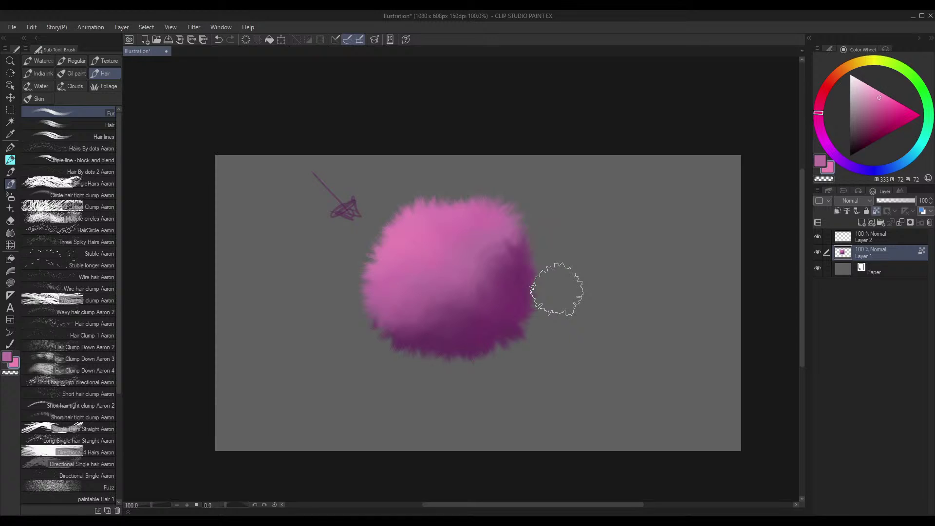
# Unlock Layer 1's transparent pixels and paint a small spiky pink ball beside the large one with Fur brush thickness 4
pyautogui.click(829, 49)
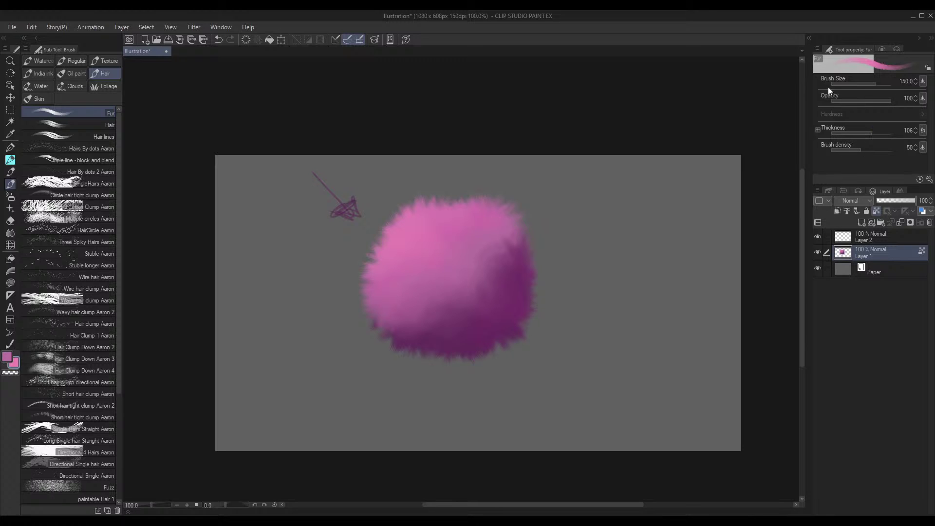
pyautogui.click(877, 213)
pyautogui.click(843, 134)
pyautogui.moveTo(608, 298)
pyautogui.mouseDown()
pyautogui.moveTo(625, 328)
pyautogui.moveTo(609, 296)
pyautogui.moveTo(617, 320)
pyautogui.moveTo(613, 299)
pyautogui.mouseUp()
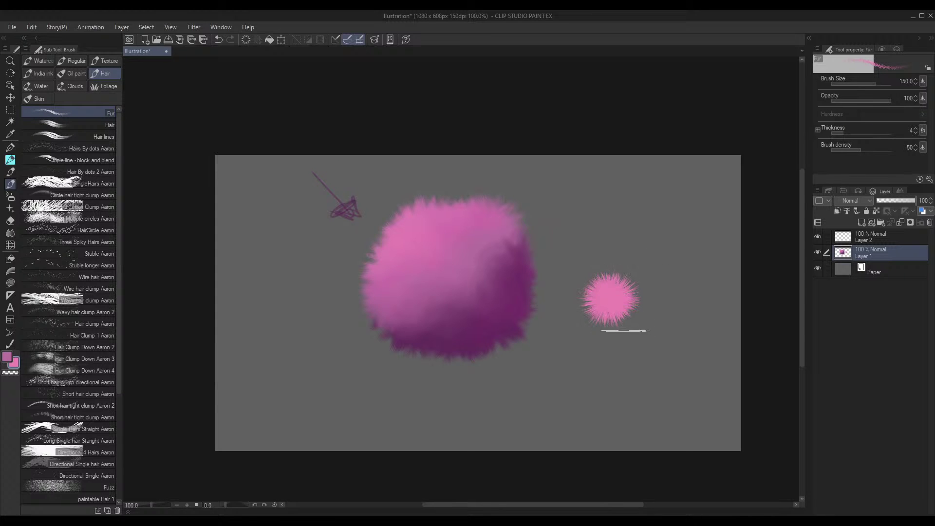
# Paint a small fuzzy pink ball above the spiky one with Fur brush thickness 603 and size 20
pyautogui.click(880, 132)
pyautogui.click(887, 132)
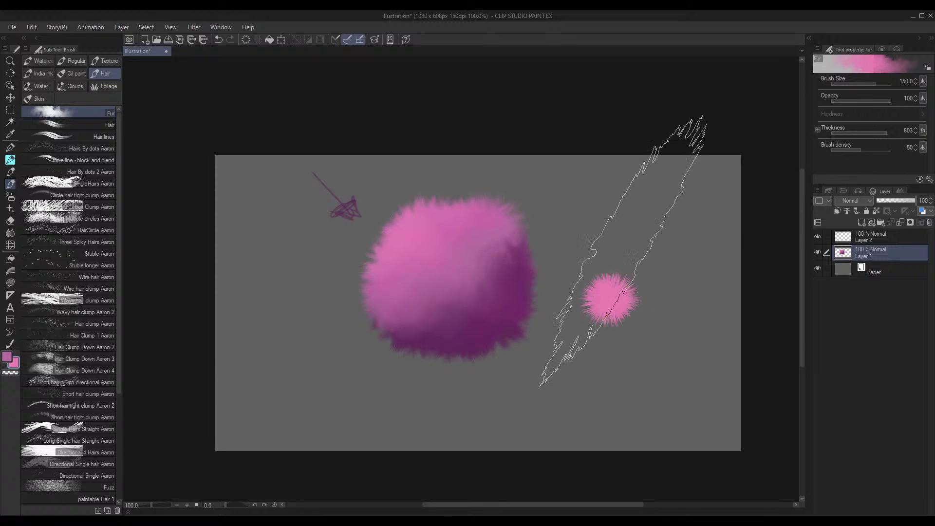
pyautogui.press('[')
pyautogui.press('[')
pyautogui.press('[')
pyautogui.press('[')
pyautogui.press('[')
pyautogui.press('[')
pyautogui.press('[')
pyautogui.press('[')
pyautogui.press('[')
pyautogui.press('[')
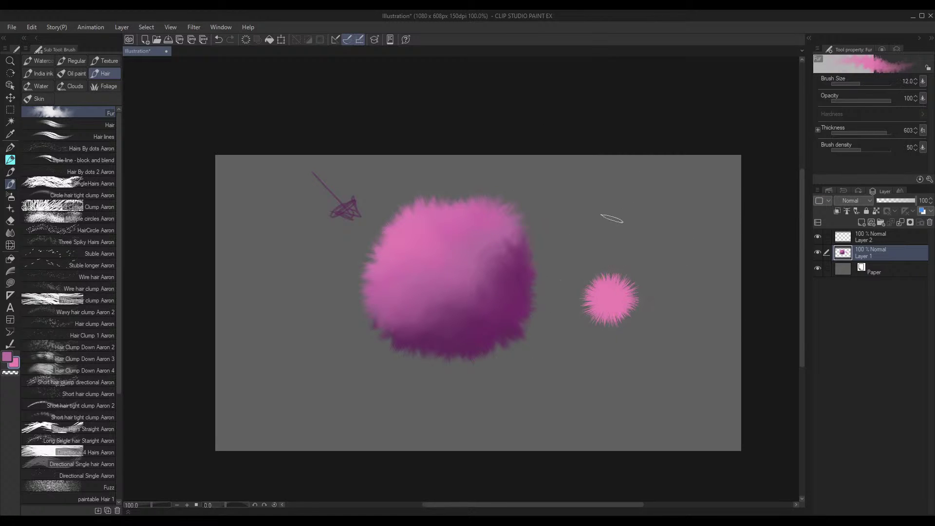
pyautogui.moveTo(612, 218); pyautogui.dragTo(615, 216)
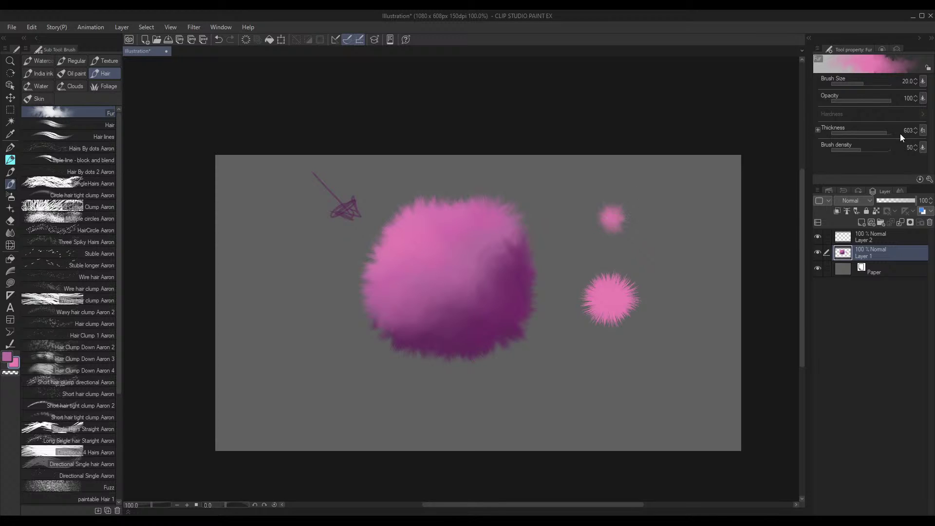
# Rework the small upper ball into a rounder, softer shape with Fur brush thickness 246 and size 50
pyautogui.moveTo(887, 132); pyautogui.dragTo(879, 132)
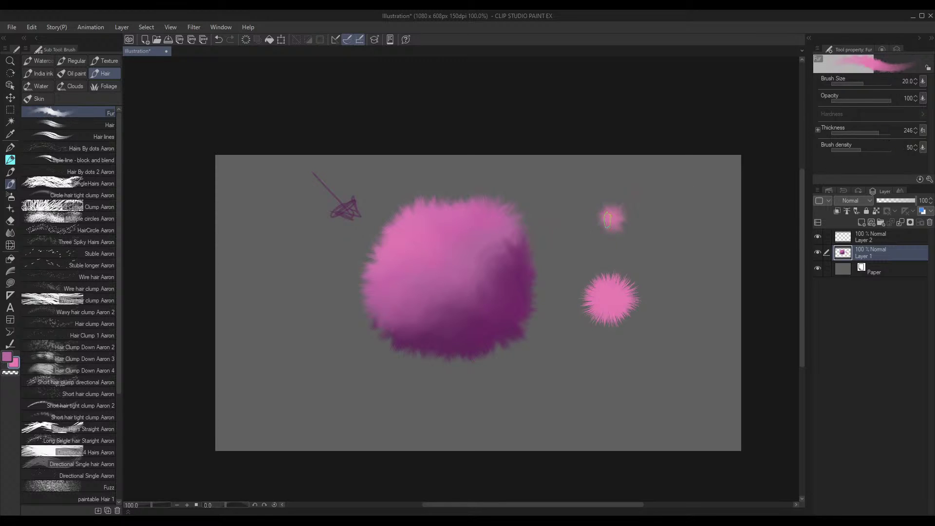
pyautogui.moveTo(607, 219)
pyautogui.mouseDown()
pyautogui.moveTo(617, 226)
pyautogui.moveTo(613, 210)
pyautogui.moveTo(615, 225)
pyautogui.moveTo(611, 219)
pyautogui.moveTo(626, 214)
pyautogui.moveTo(605, 214)
pyautogui.mouseUp()
pyautogui.hotkey('ctrl', 'z')
pyautogui.press(']')
pyautogui.press(']')
pyautogui.press(']')
pyautogui.press(']')
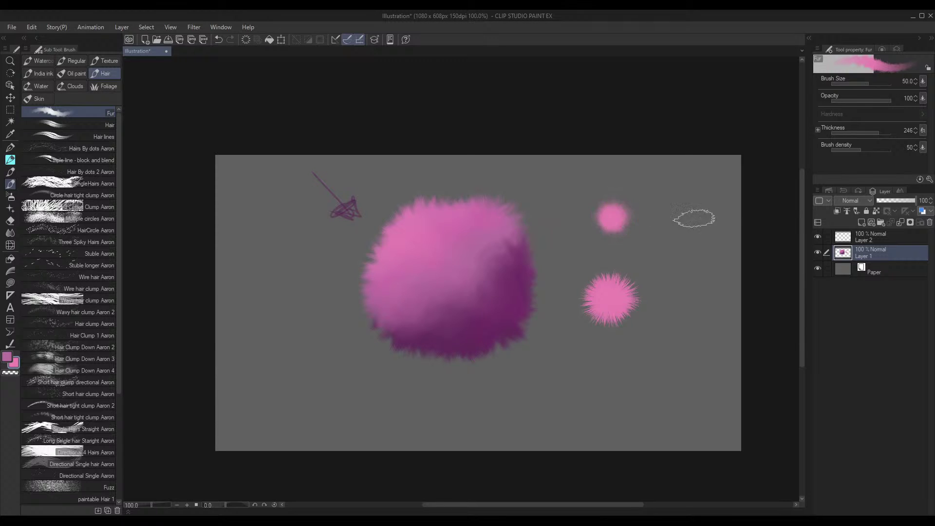
# Lock the transparent pixels and shade the undersides of both small balls in purple, using Fur brush thickness 5 on the spiky one
pyautogui.click(877, 210)
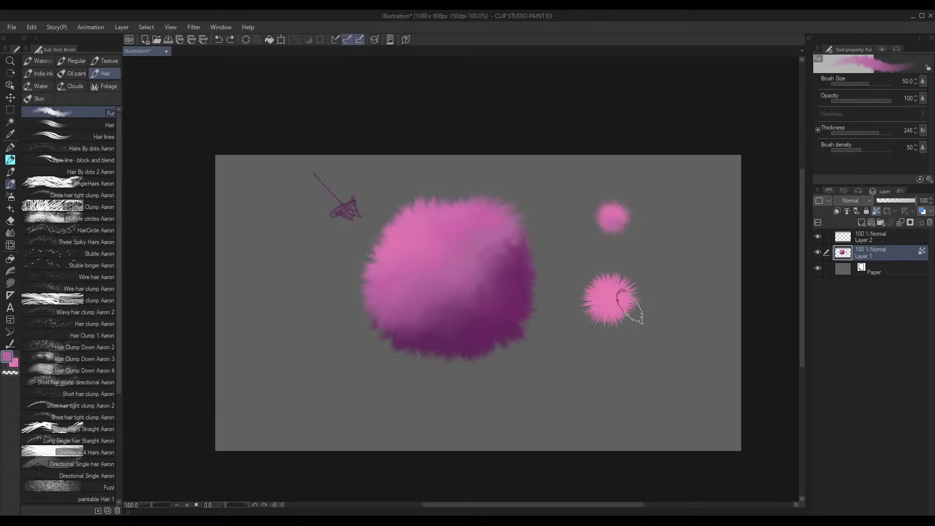
pyautogui.moveTo(855, 131); pyautogui.dragTo(851, 136)
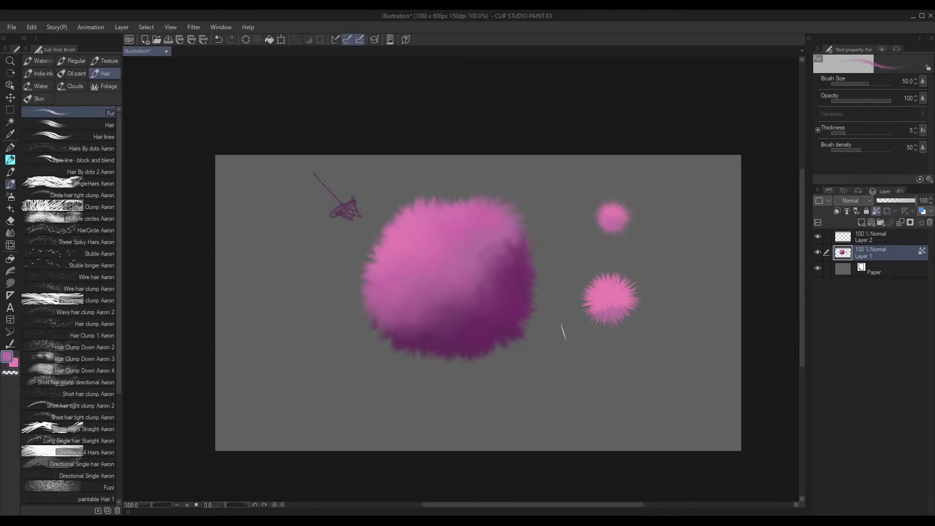
pyautogui.keyDown('alt'); pyautogui.click(506, 332); pyautogui.keyUp('alt')
pyautogui.moveTo(624, 319)
pyautogui.mouseDown()
pyautogui.moveTo(591, 314)
pyautogui.moveTo(598, 305)
pyautogui.moveTo(587, 306)
pyautogui.moveTo(619, 317)
pyautogui.moveTo(623, 300)
pyautogui.moveTo(598, 302)
pyautogui.moveTo(625, 297)
pyautogui.moveTo(595, 302)
pyautogui.moveTo(628, 303)
pyautogui.mouseUp()
pyautogui.keyDown('alt'); pyautogui.click(610, 298); pyautogui.keyUp('alt')
pyautogui.scroll(5, 443, 273)
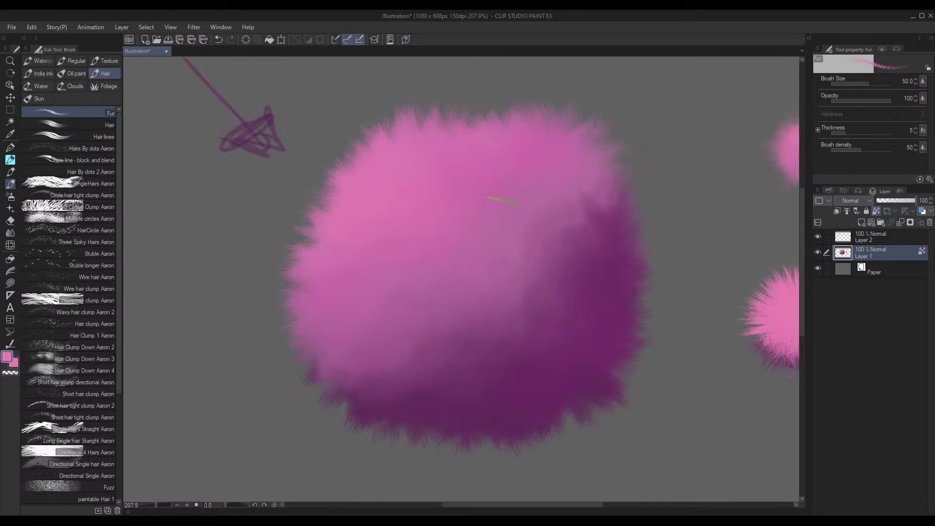
# Examine the fur texture and shading of the large ball and the two small balls up close, then the whole canvas
pyautogui.scroll(4, 552, 296)
pyautogui.scroll(-4, 552, 297)
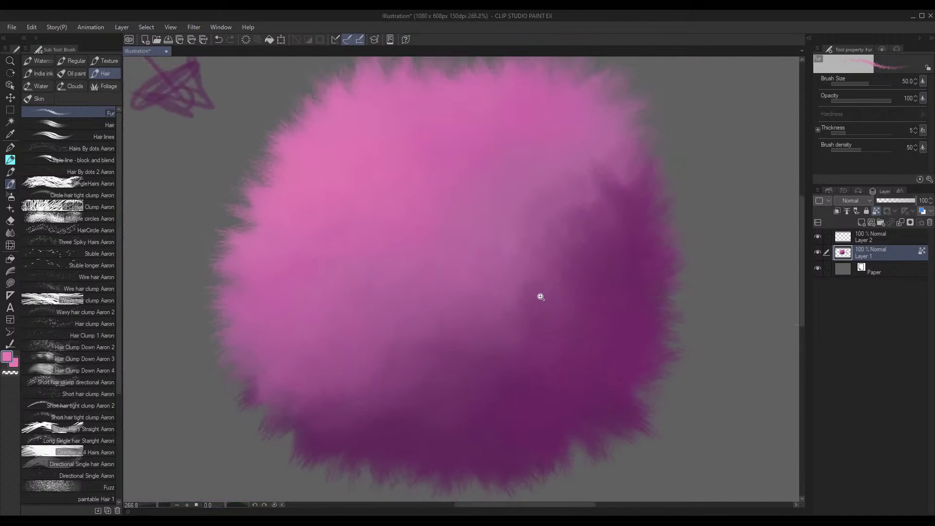
pyautogui.moveTo(646, 253); pyautogui.dragTo(528, 273)
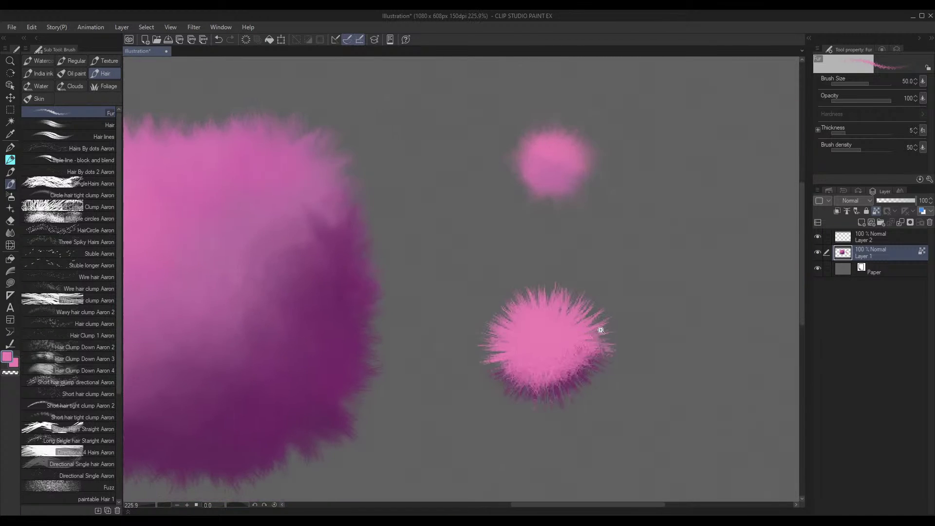
pyautogui.scroll(4, 599, 327)
pyautogui.scroll(-6, 620, 313)
pyautogui.scroll(-4, 493, 282)
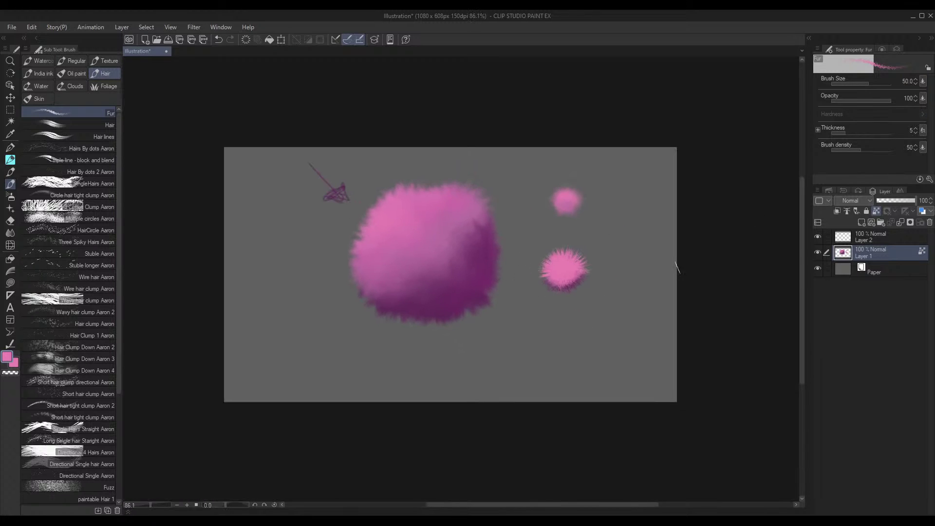
# Unlock Layer 1's transparent pixels and set up the AaronBlaise sketch pencil in black with brush size 25
pyautogui.press('p')
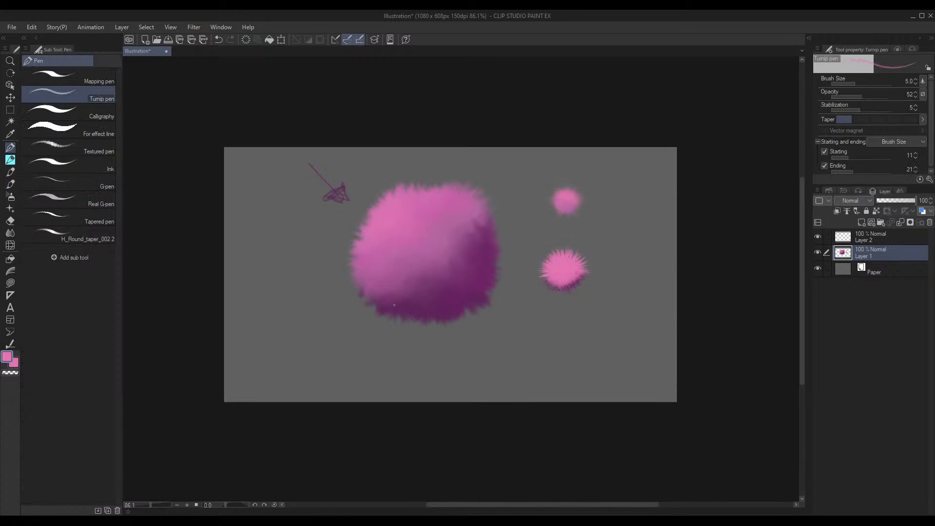
pyautogui.press('p')
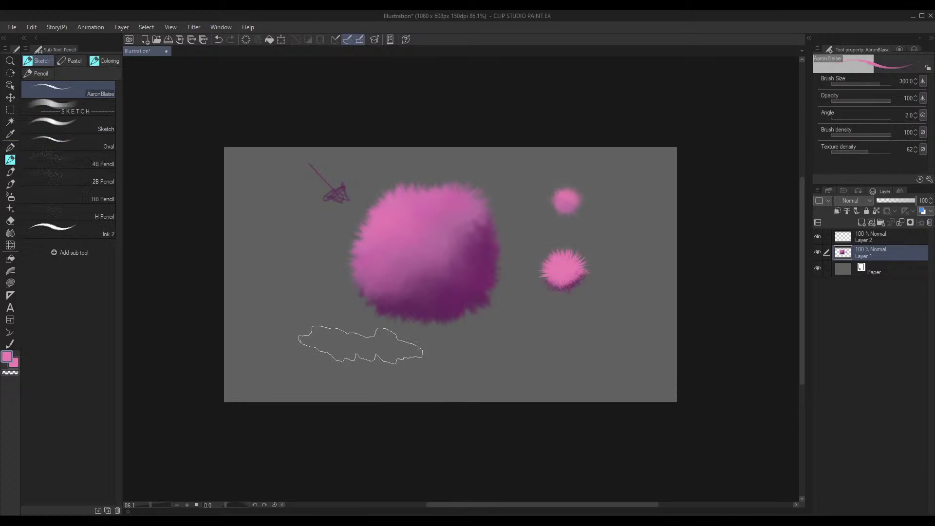
pyautogui.press('[')
pyautogui.press('[')
pyautogui.press('[')
pyautogui.press('[')
pyautogui.press('[')
pyautogui.press('d')
pyautogui.moveTo(358, 347)
pyautogui.mouseDown()
pyautogui.moveTo(359, 382)
pyautogui.moveTo(379, 341)
pyautogui.mouseUp()
pyautogui.hotkey('ctrl', 'z')
pyautogui.press('[')
pyautogui.press('[')
pyautogui.press('[')
# Handwrite "Fur Brush" in black beneath the large furry ball and draw a simple smiley face beside the lettering
pyautogui.moveTo(350, 364)
pyautogui.mouseDown()
pyautogui.moveTo(373, 360)
pyautogui.moveTo(407, 380)
pyautogui.mouseUp()
pyautogui.moveTo(457, 347)
pyautogui.mouseDown()
pyautogui.moveTo(458, 379)
pyautogui.moveTo(517, 375)
pyautogui.mouseUp()
pyautogui.moveTo(530, 358)
pyautogui.mouseDown()
pyautogui.moveTo(521, 376)
pyautogui.moveTo(539, 375)
pyautogui.mouseUp()
pyautogui.moveTo(538, 365); pyautogui.dragTo(560, 376)
pyautogui.moveTo(595, 315); pyautogui.dragTo(604, 315)
pyautogui.moveTo(608, 316); pyautogui.dragTo(650, 324)
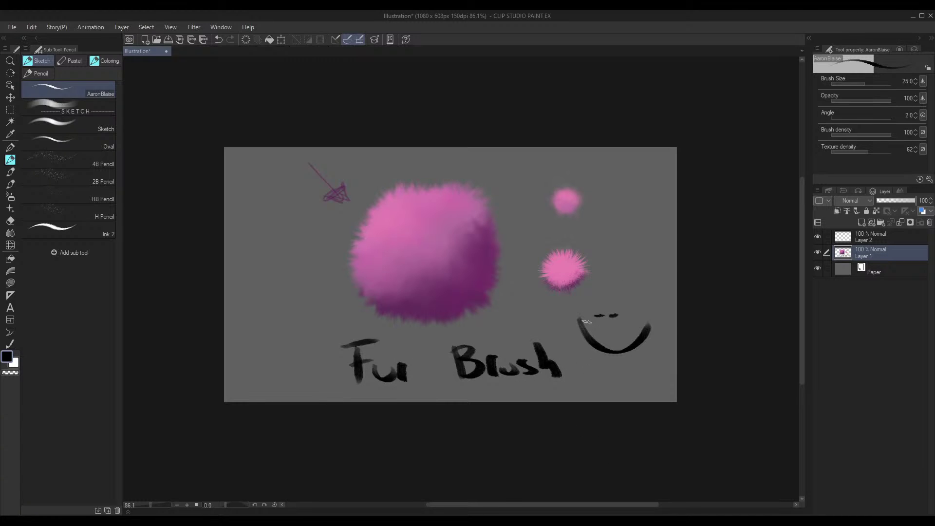